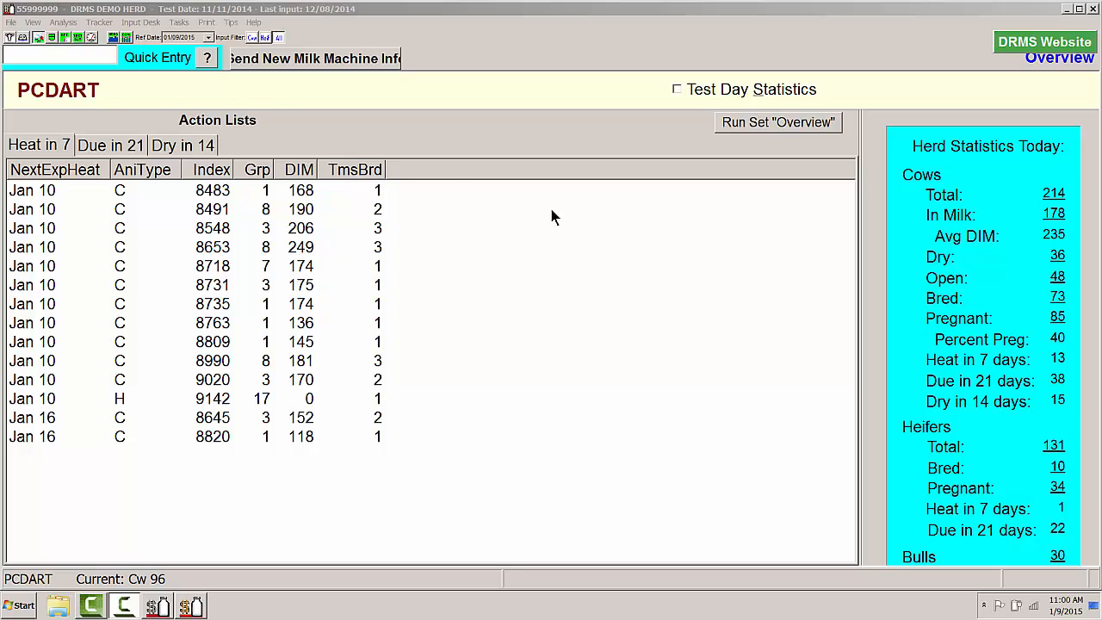
# Open the Maternity Tracker and set the calving date range from 1/01/14 to 12/31/14
pyautogui.click(99, 23)
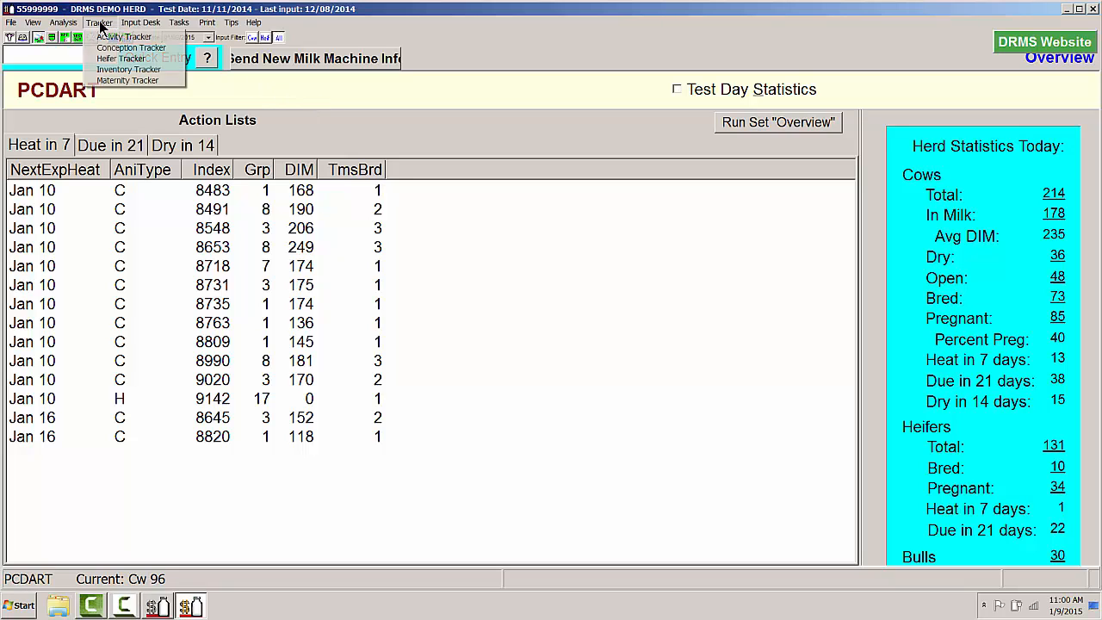
pyautogui.click(116, 80)
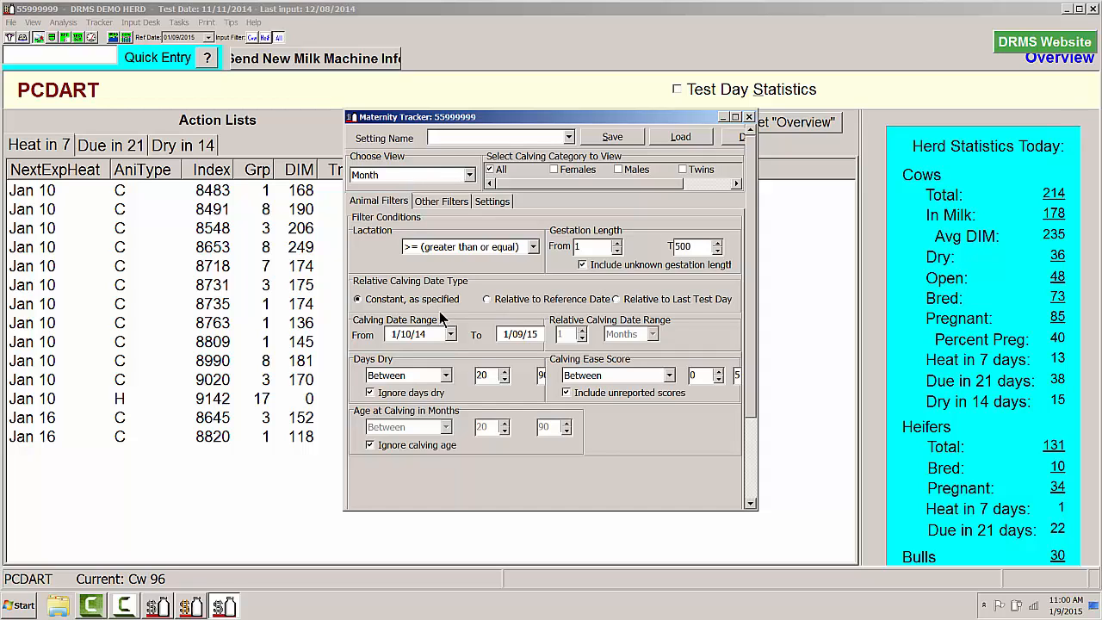
pyautogui.click(450, 334)
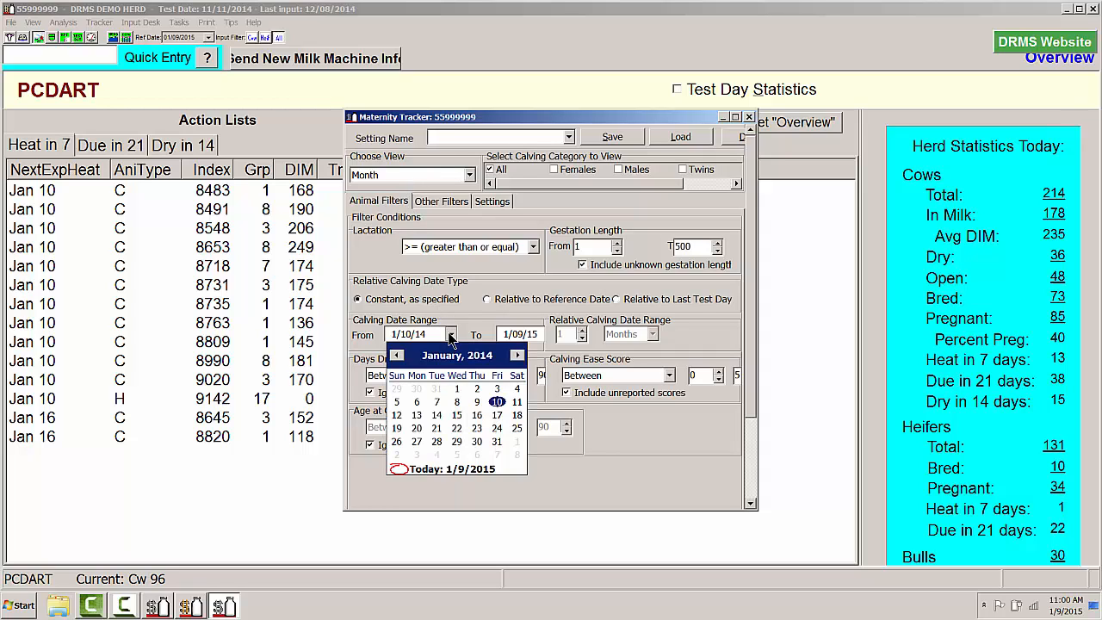
pyautogui.click(460, 391)
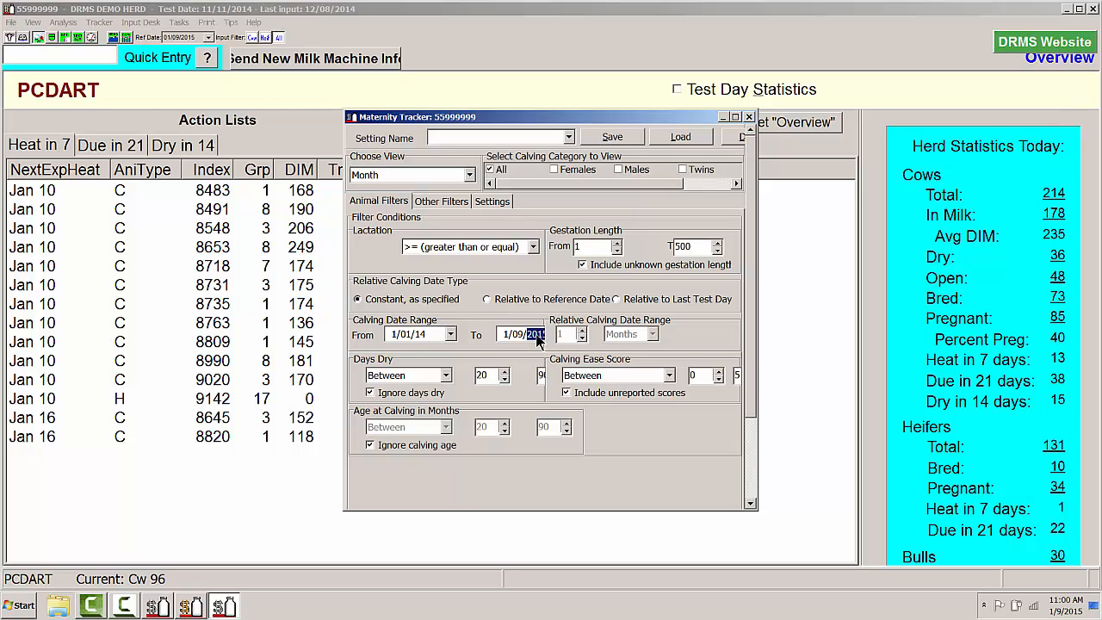
pyautogui.write('2014')
pyautogui.click(517, 335)
pyautogui.write('31/14')
pyautogui.click(507, 335)
pyautogui.write('12')
# Preview the Month view report for all calvings and close it after viewing
pyautogui.moveTo(750, 401); pyautogui.dragTo(730, 495)
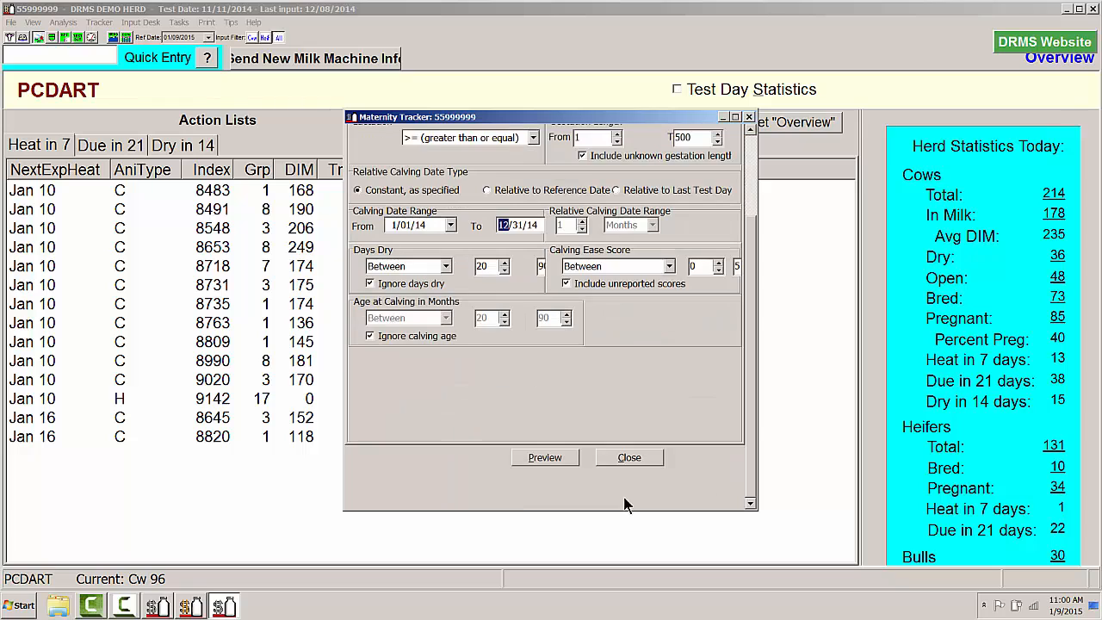
pyautogui.click(548, 456)
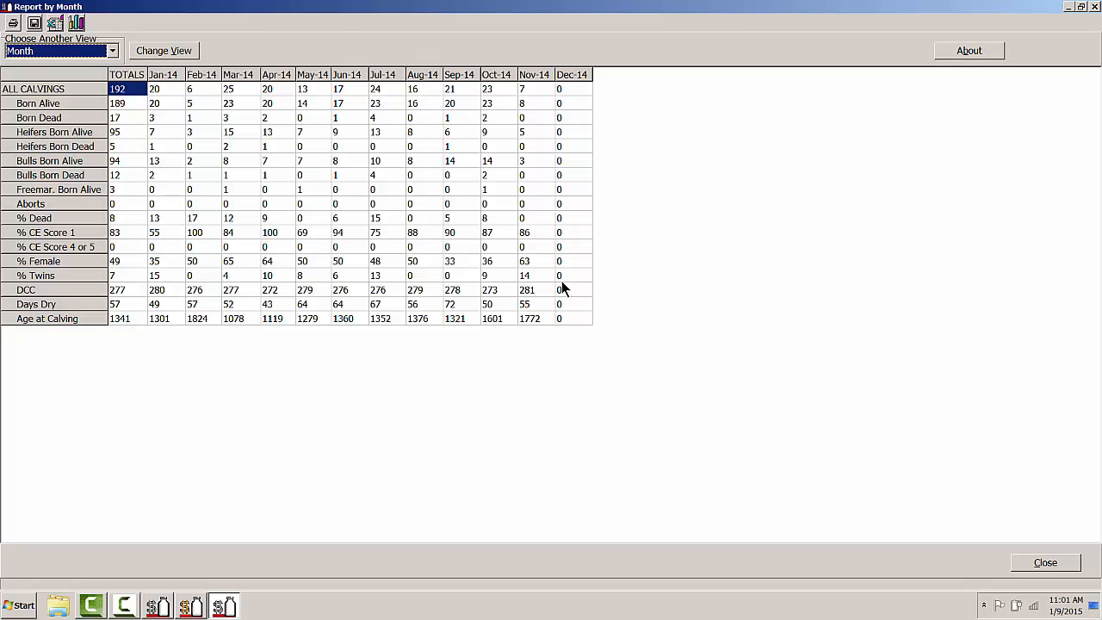
pyautogui.click(1095, 7)
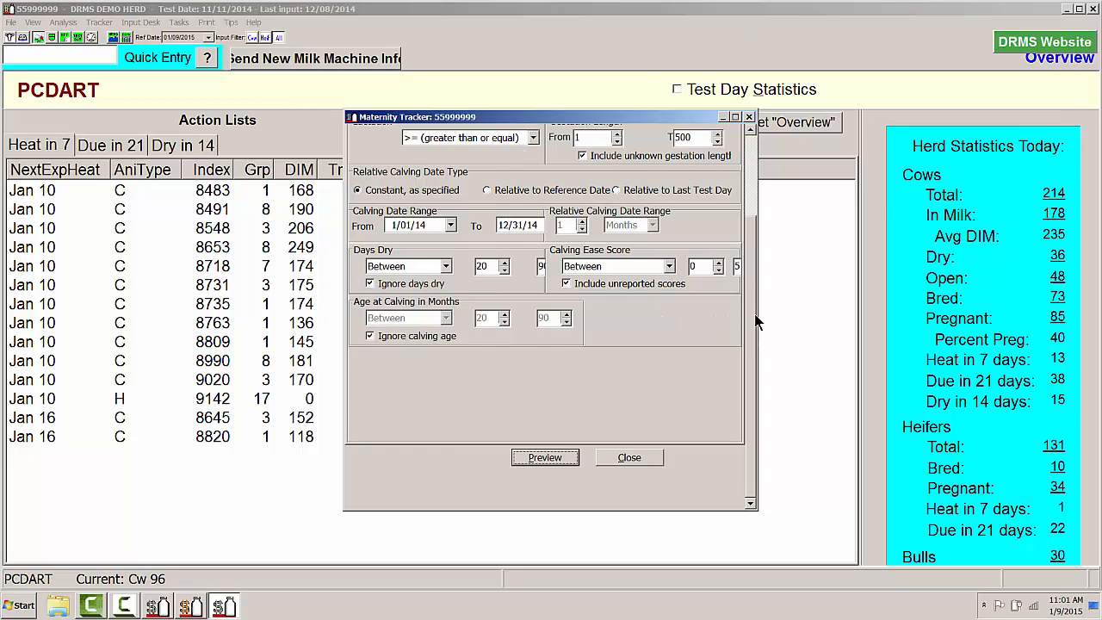
# Add the Females, Males, Twins and Unknown Sex calving categories to the Month view
pyautogui.scroll(3, 576, 197)
pyautogui.click(556, 170)
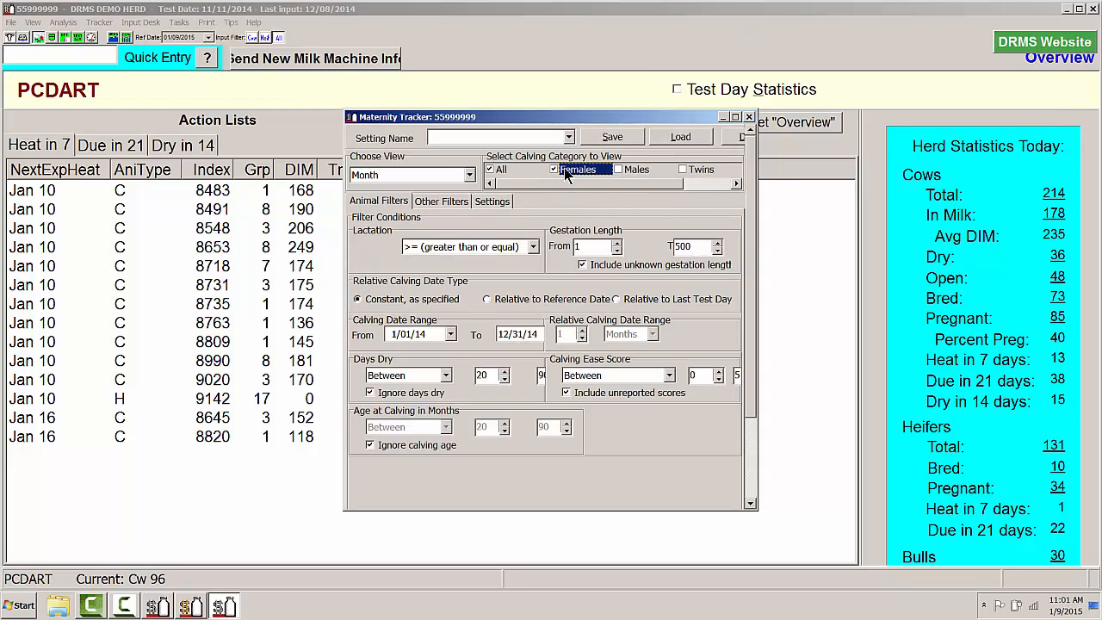
pyautogui.click(635, 169)
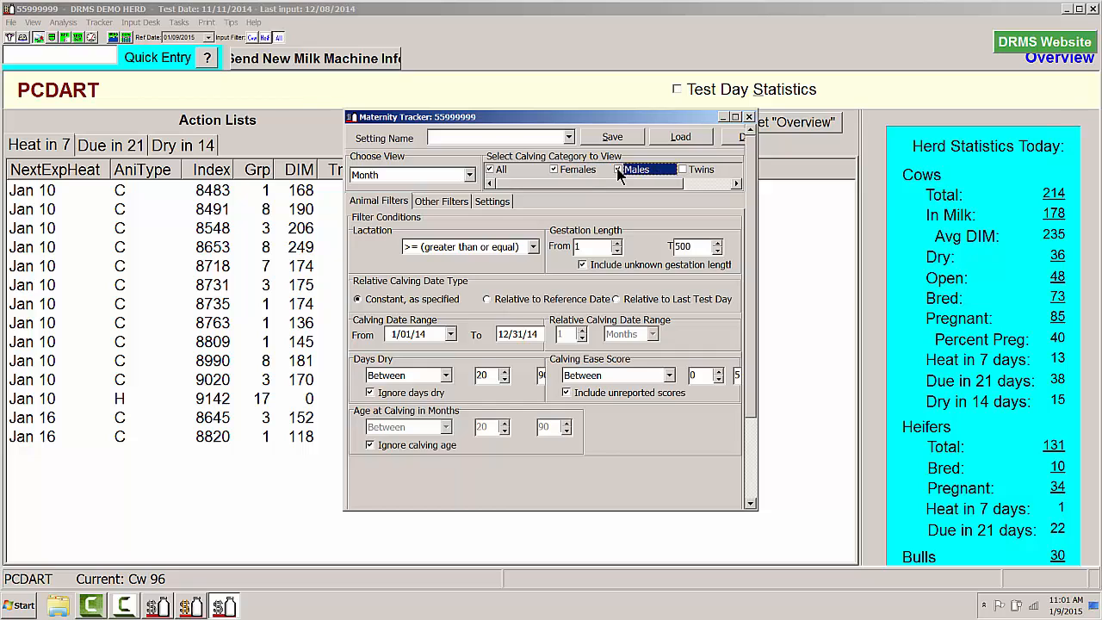
pyautogui.click(689, 172)
pyautogui.moveTo(663, 184); pyautogui.dragTo(707, 184)
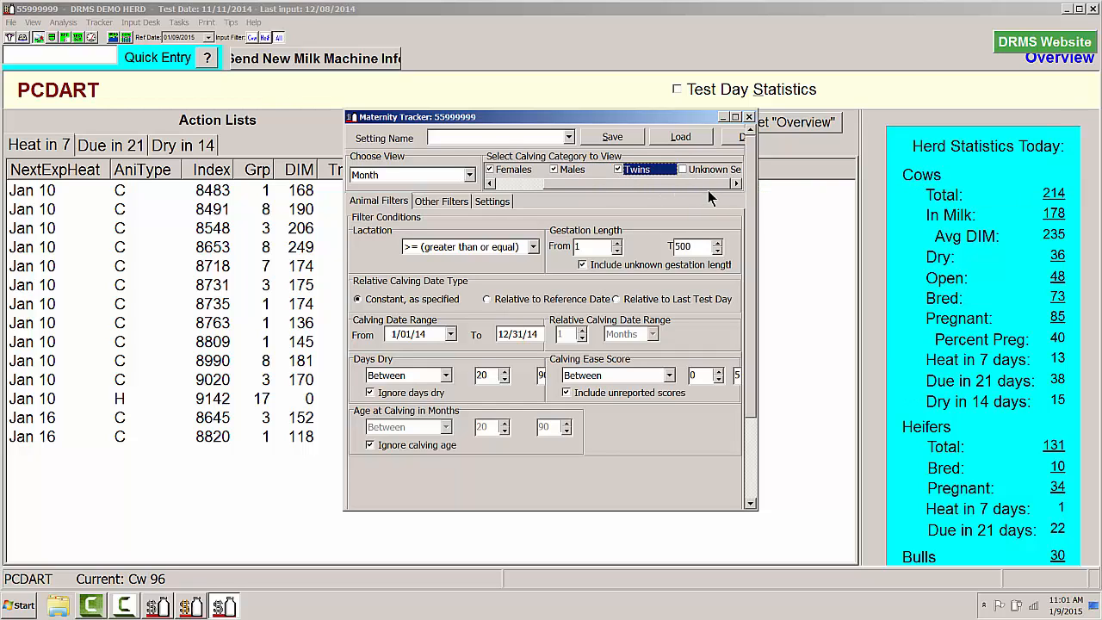
pyautogui.click(684, 171)
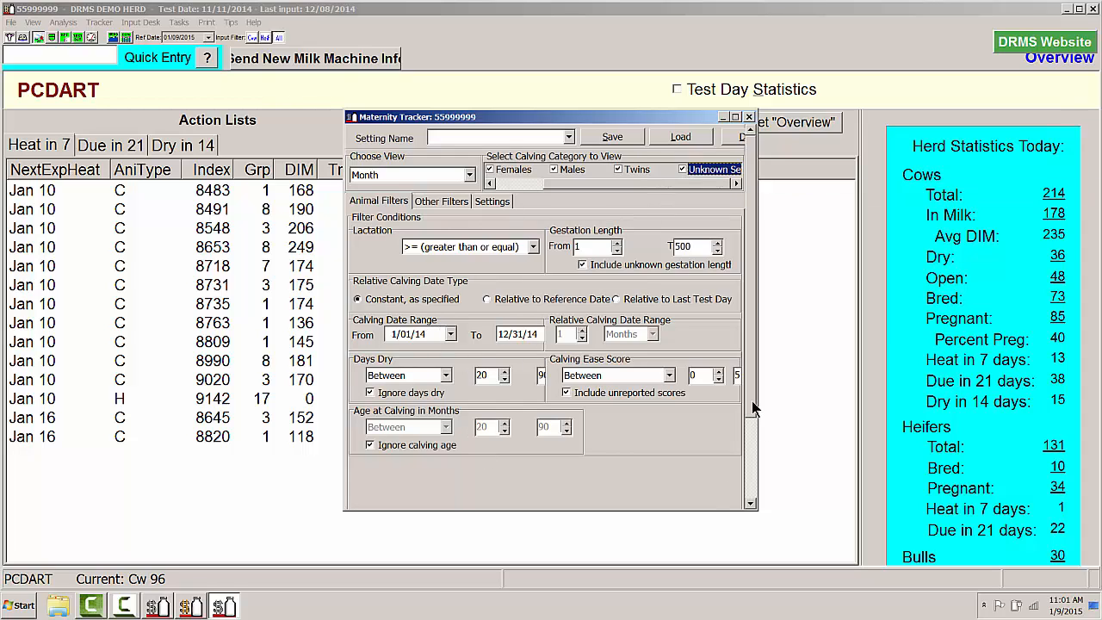
# Preview the monthly report broken down by the selected calving categories and close it
pyautogui.scroll(-3, 735, 487)
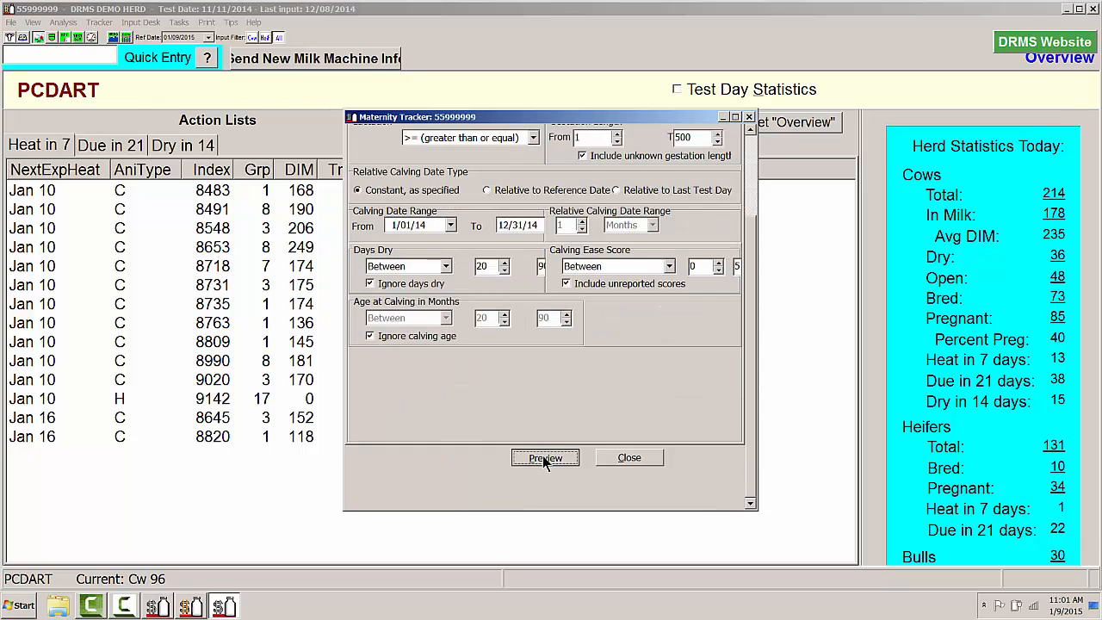
pyautogui.click(544, 458)
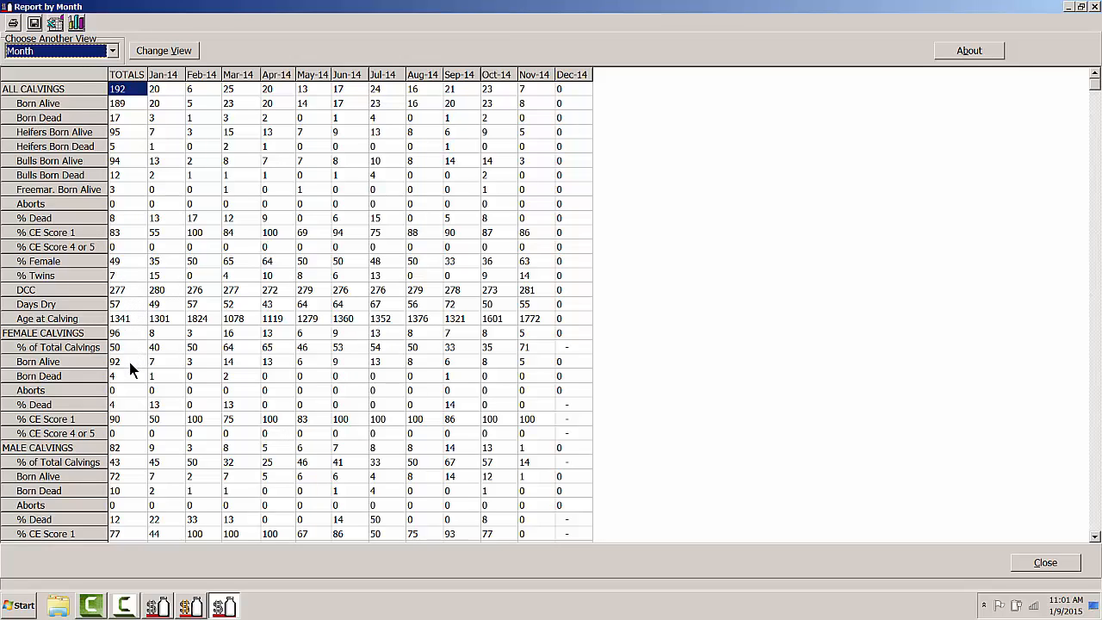
pyautogui.click(1094, 7)
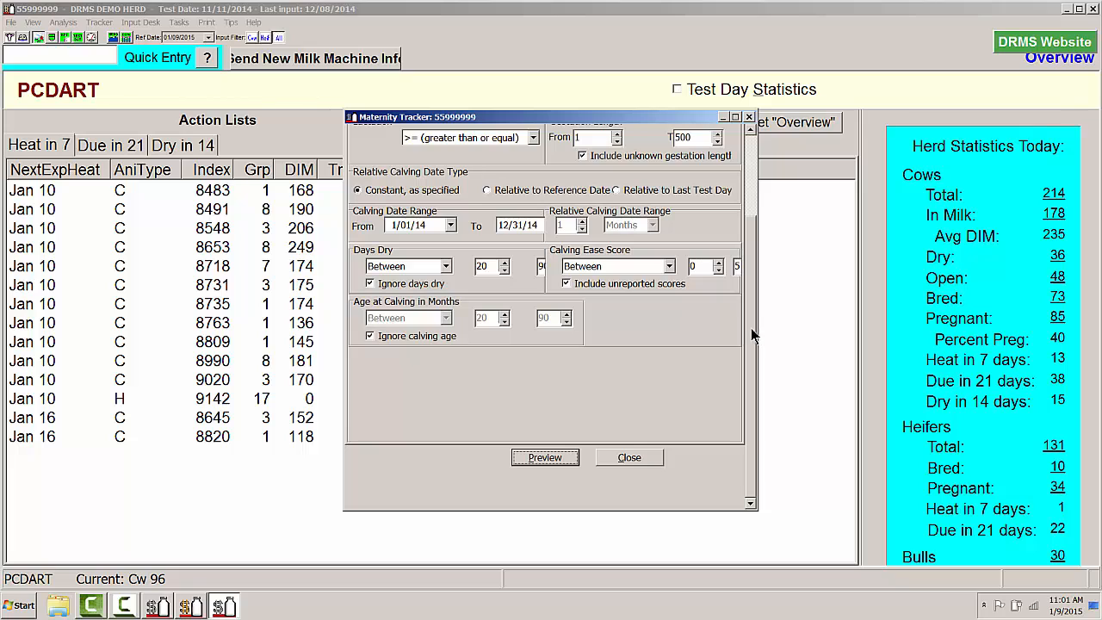
# Set the lactation filter to = (equal), preview the resulting monthly calving report and close it
pyautogui.scroll(3, 590, 200)
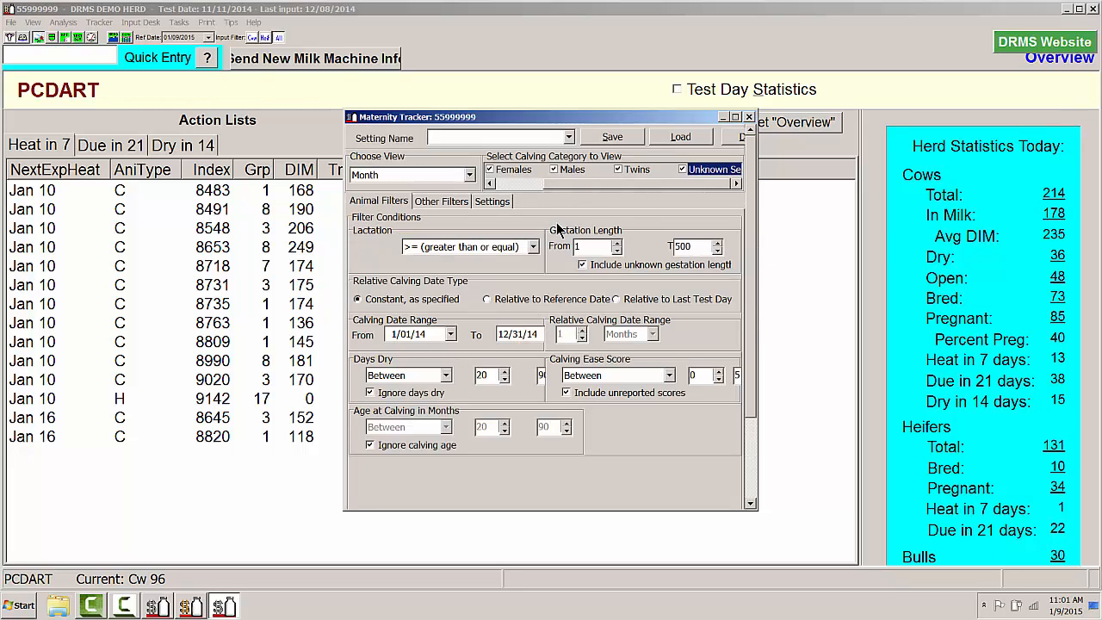
pyautogui.click(533, 247)
pyautogui.click(507, 262)
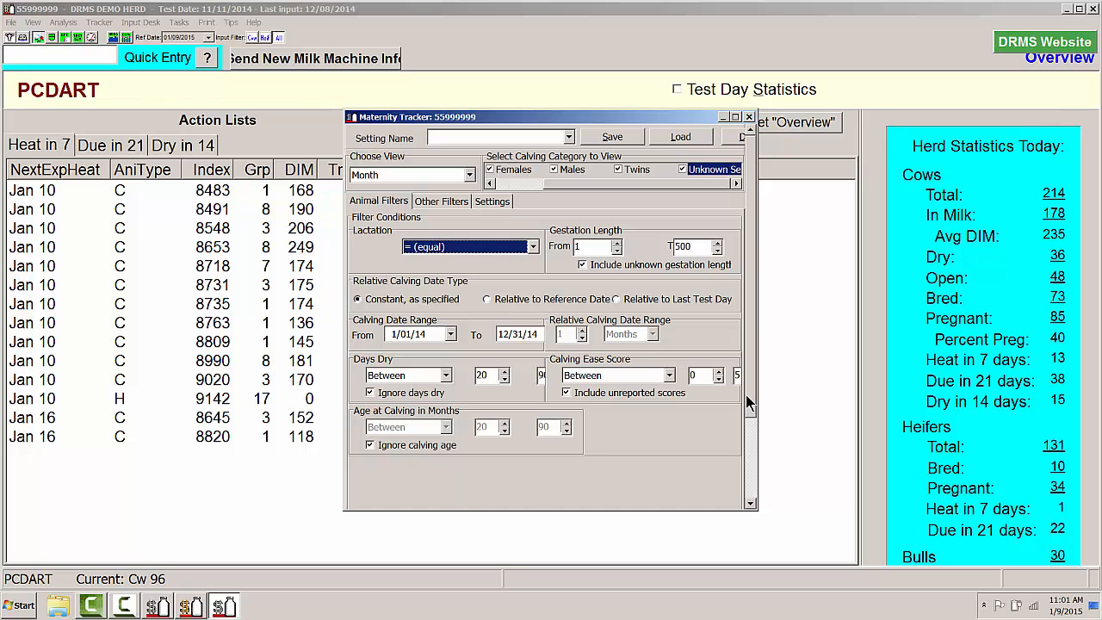
pyautogui.moveTo(746, 394); pyautogui.dragTo(737, 479)
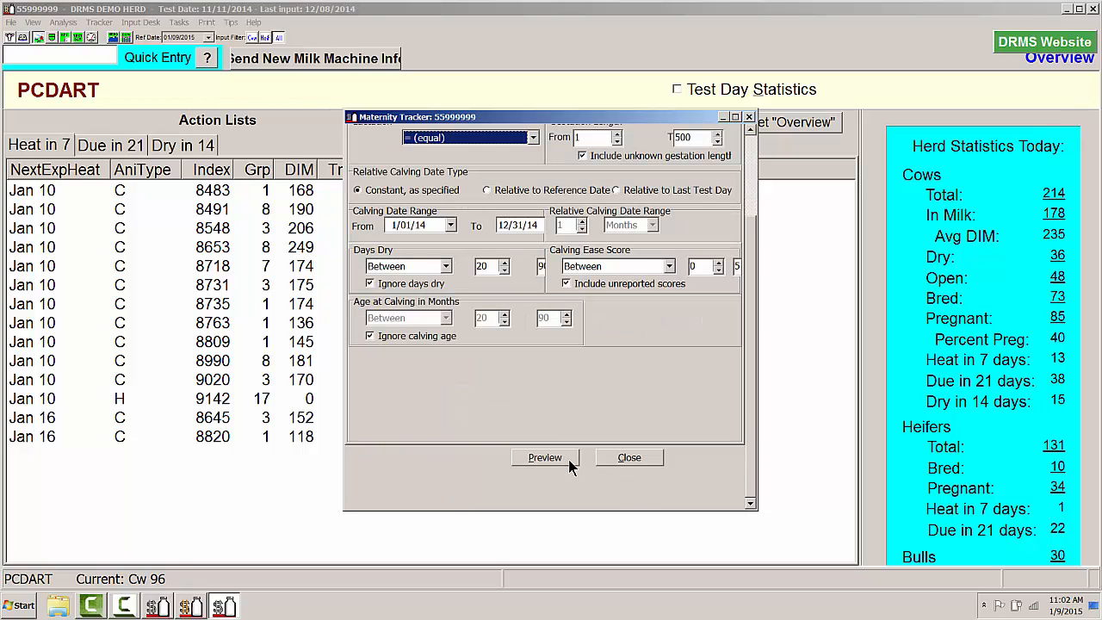
pyautogui.click(568, 463)
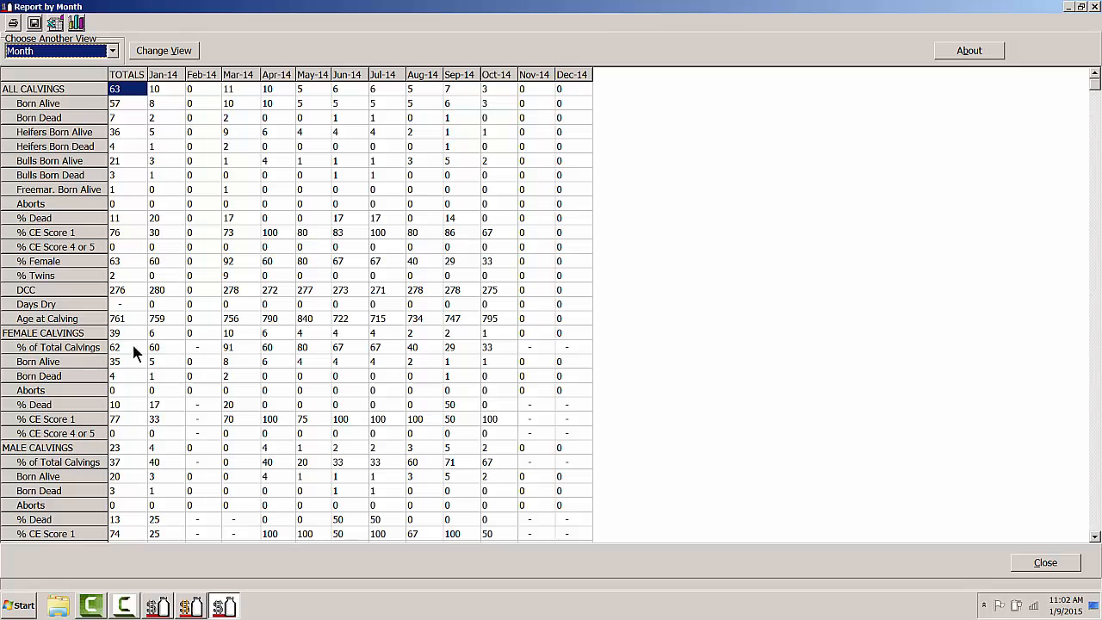
pyautogui.click(1094, 6)
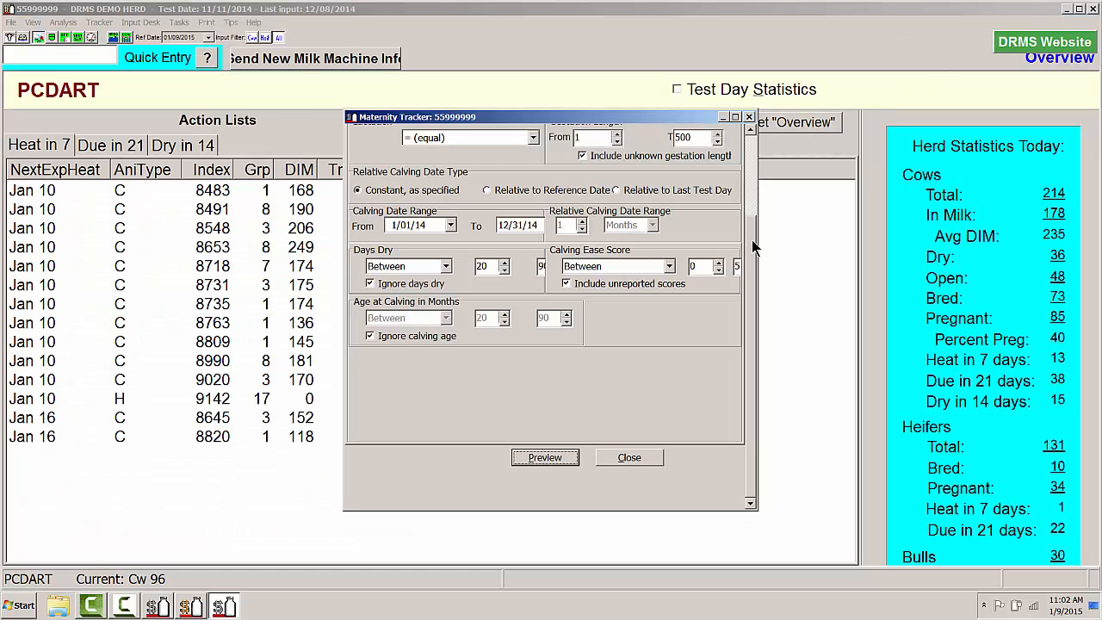
# Set the lactation filter to = (equal) for the Non-Sexed vs Sexed view and preview its report
pyautogui.moveTo(758, 160); pyautogui.dragTo(757, 148)
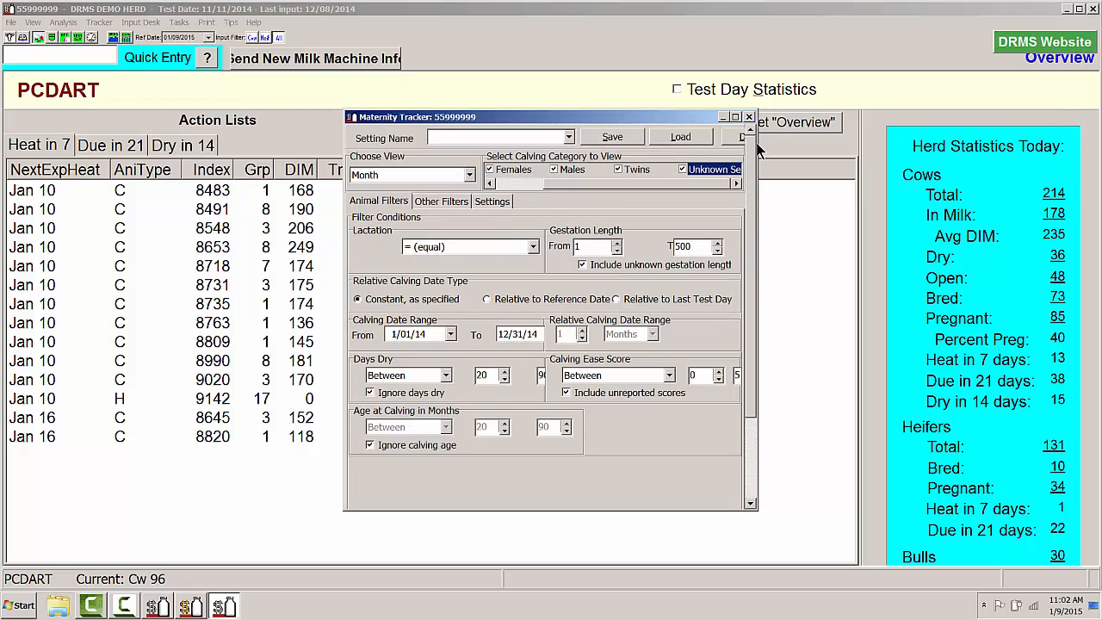
pyautogui.click(446, 206)
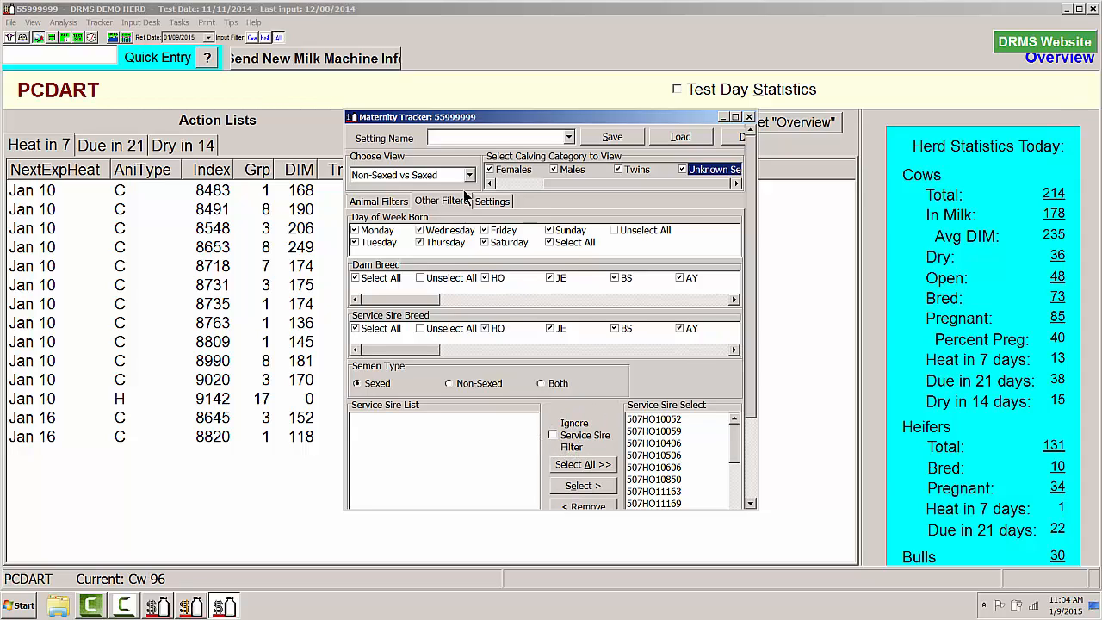
pyautogui.click(378, 202)
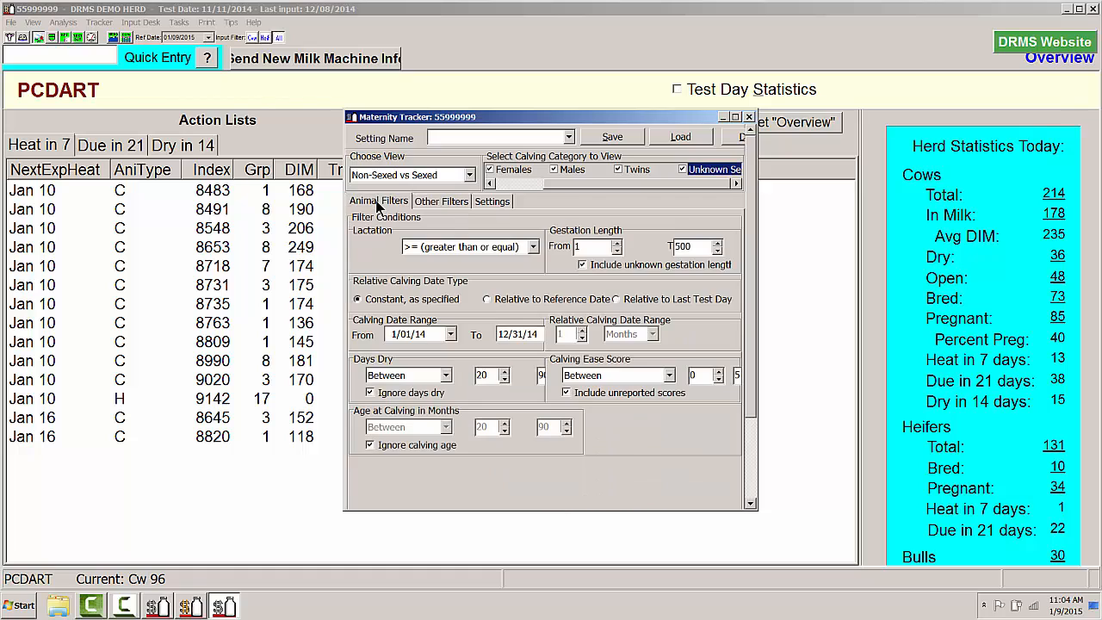
pyautogui.click(527, 247)
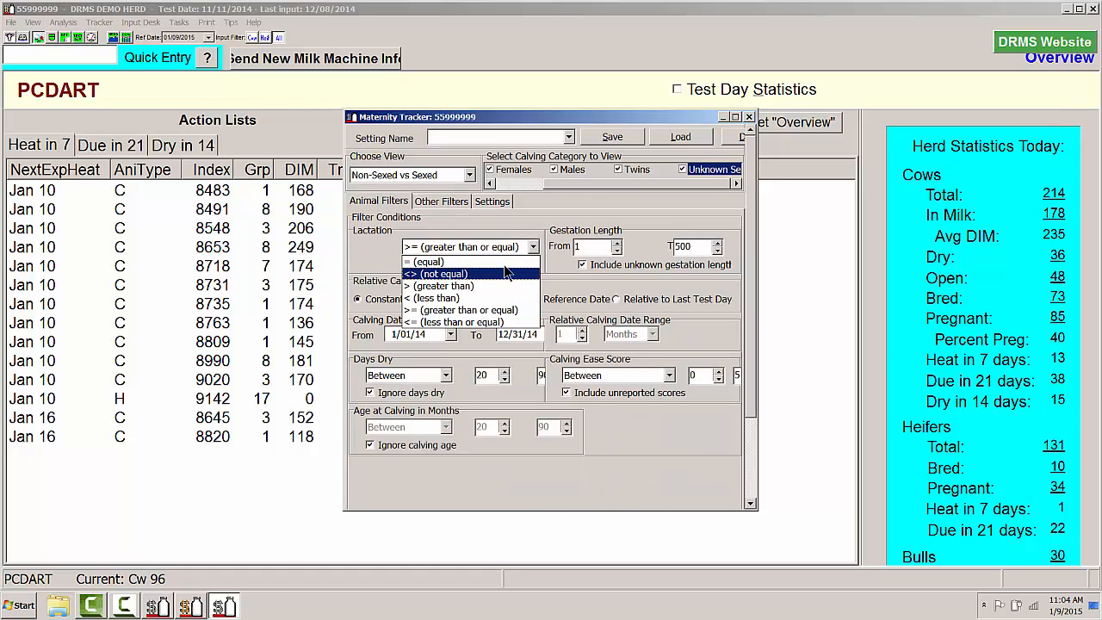
pyautogui.click(504, 262)
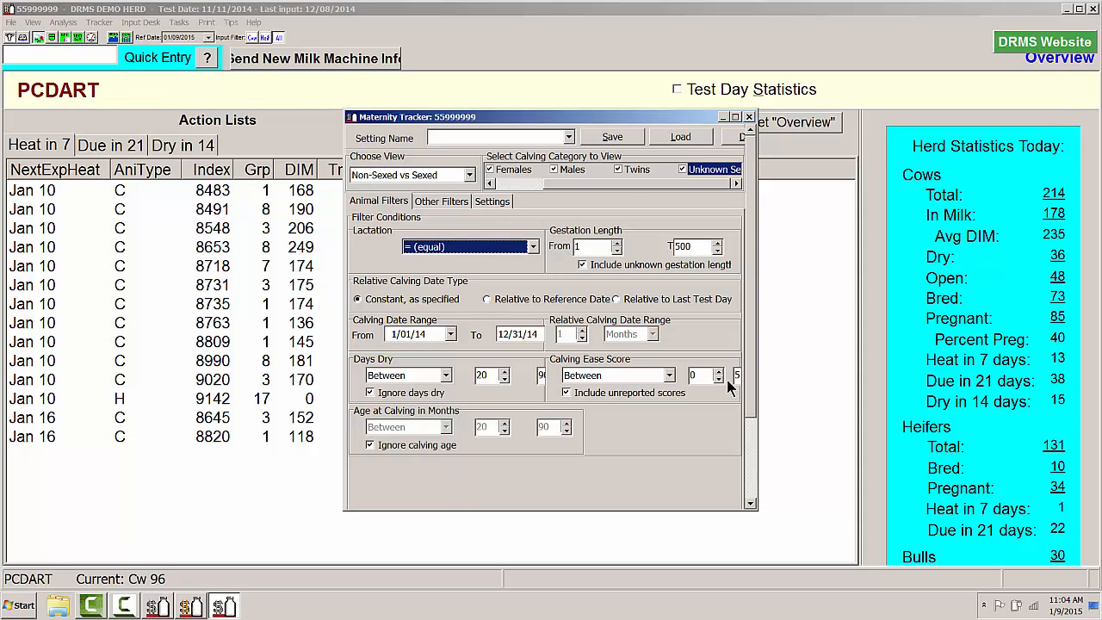
pyautogui.moveTo(748, 384); pyautogui.dragTo(741, 456)
pyautogui.click(536, 458)
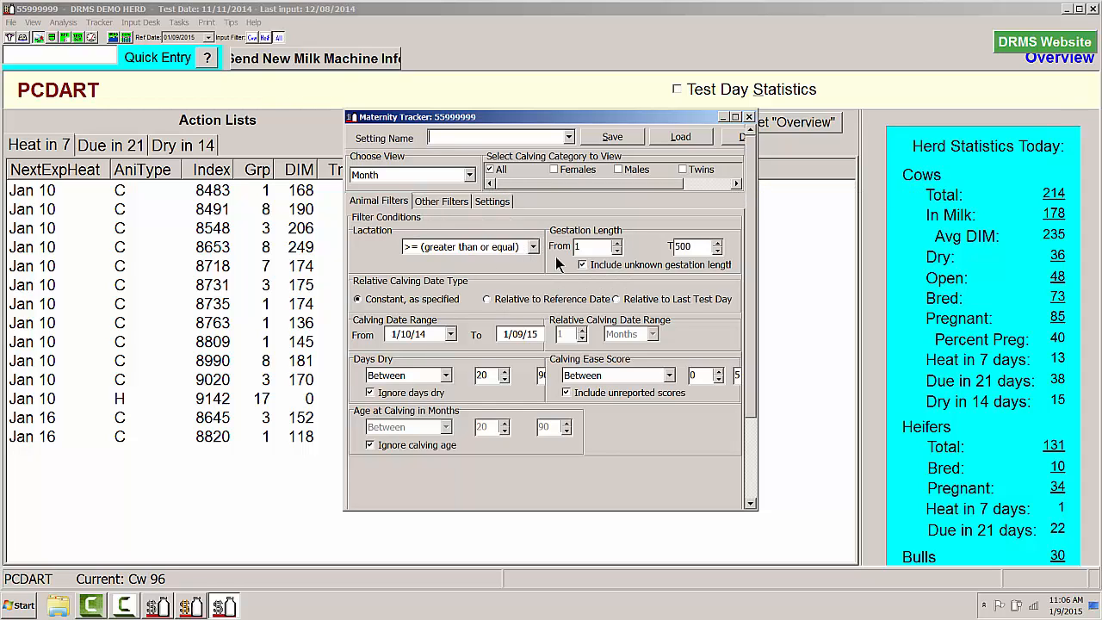
# Set the Month view's calving date range from 1/01/14 to 12/31/14, widening the Maternity Tracker window
pyautogui.click(450, 335)
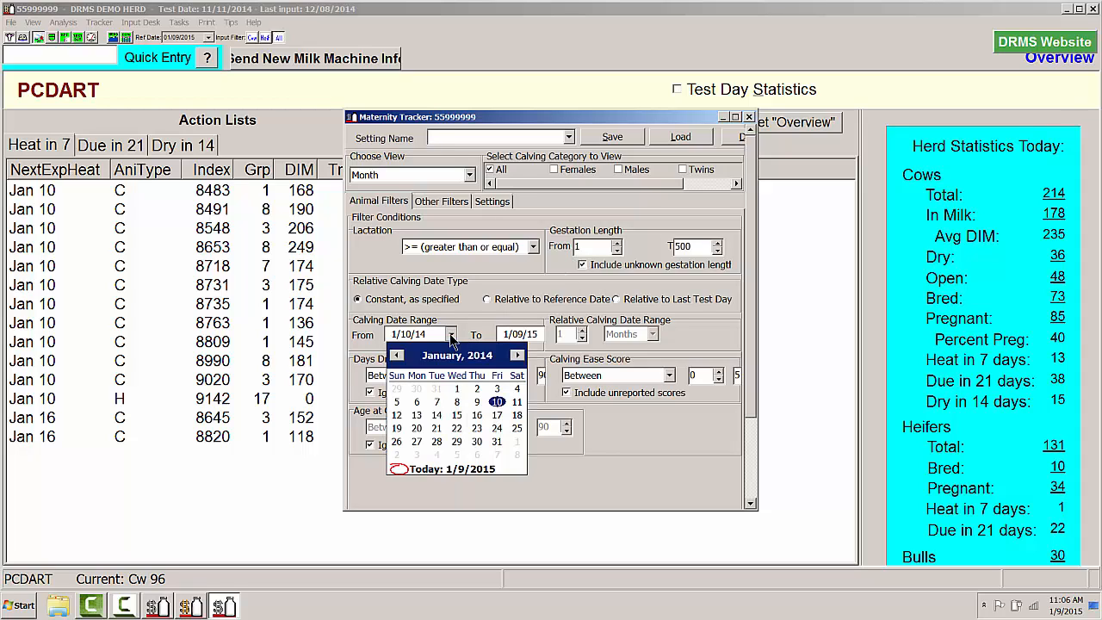
pyautogui.click(457, 388)
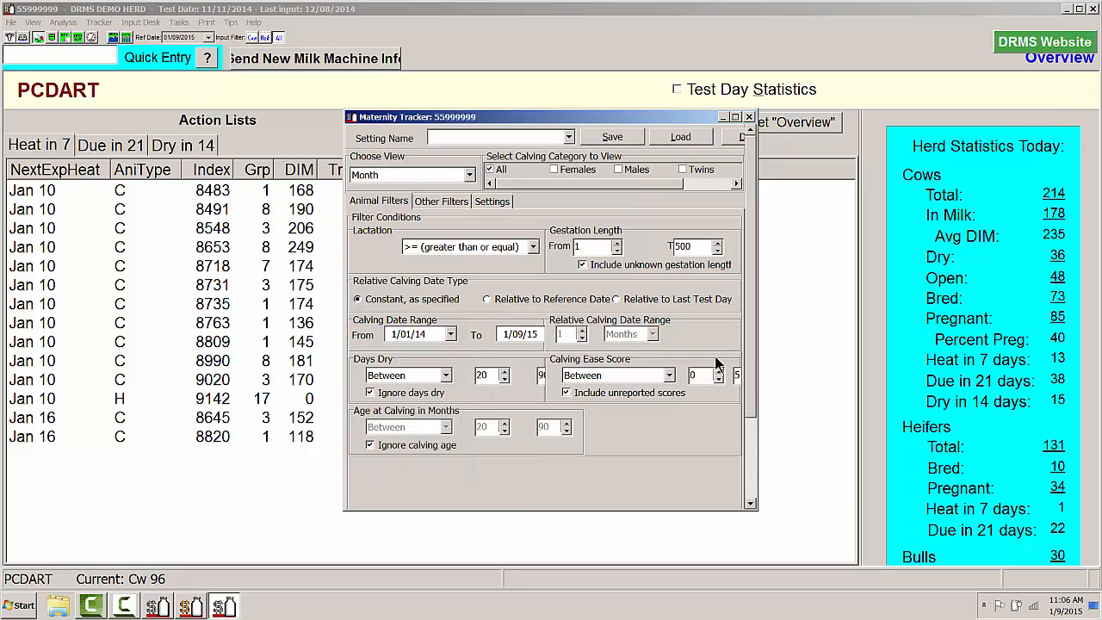
pyautogui.moveTo(758, 341); pyautogui.dragTo(782, 340)
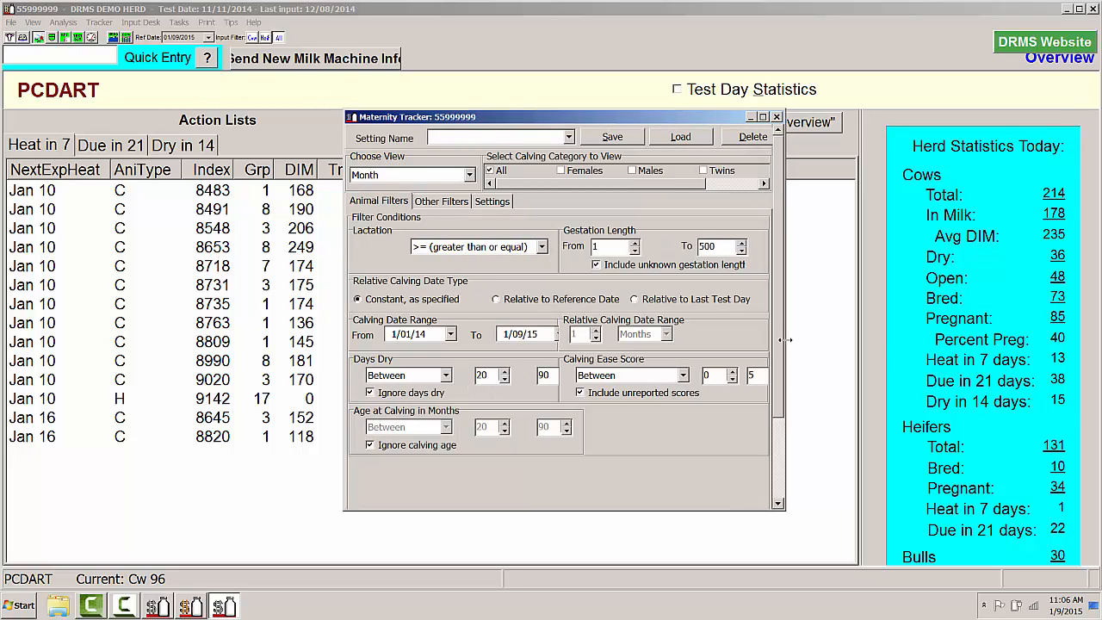
pyautogui.click(556, 333)
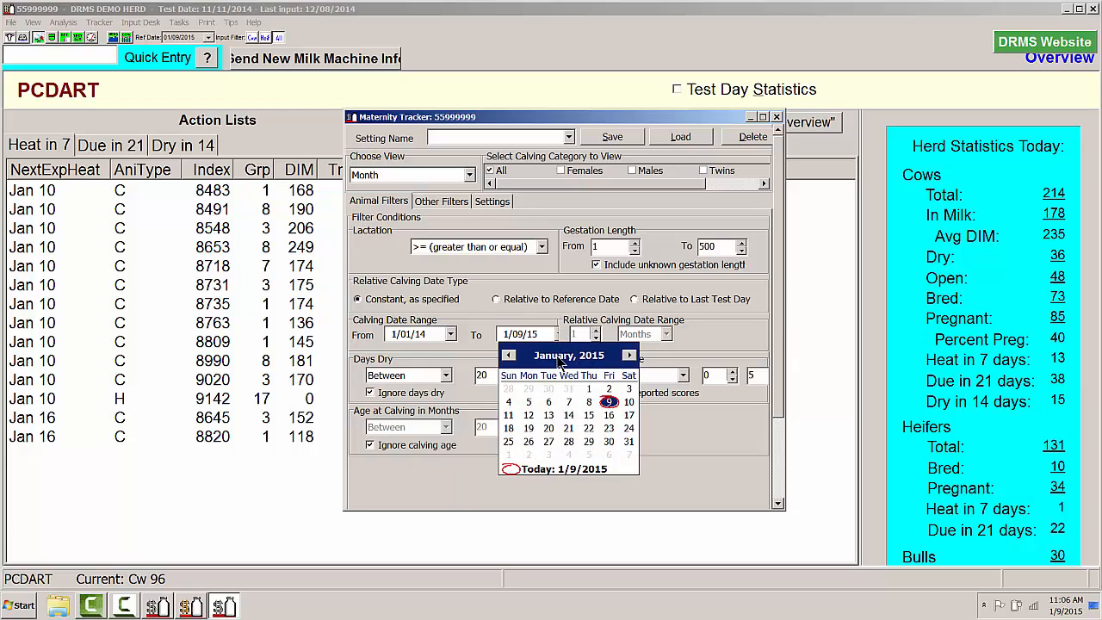
pyautogui.click(509, 356)
pyautogui.click(509, 356)
pyautogui.click(509, 356)
pyautogui.click(509, 355)
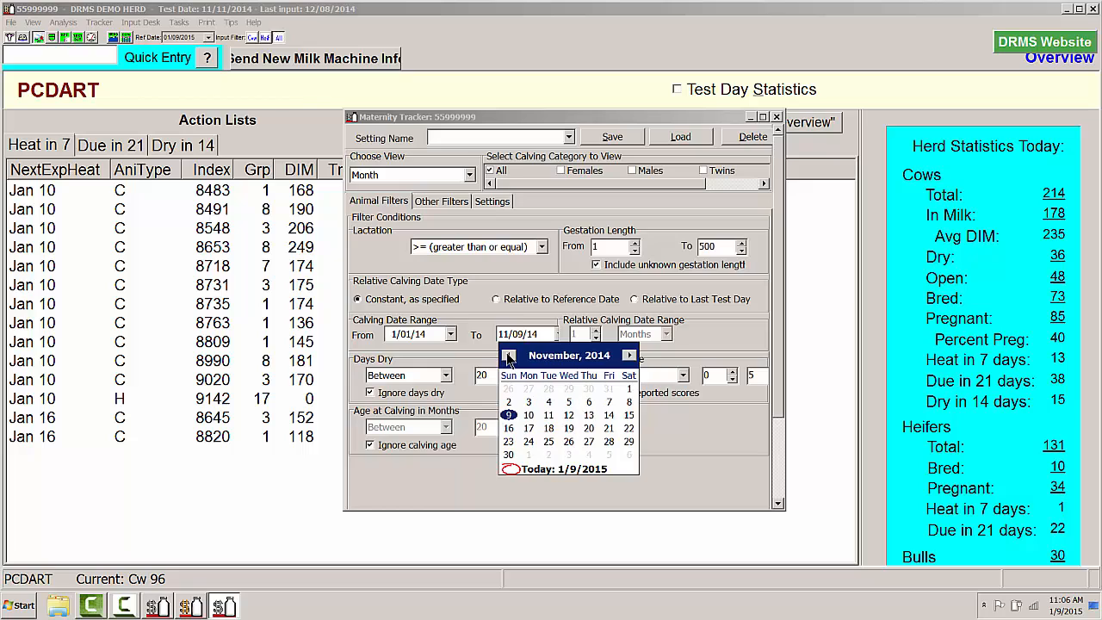
pyautogui.click(629, 355)
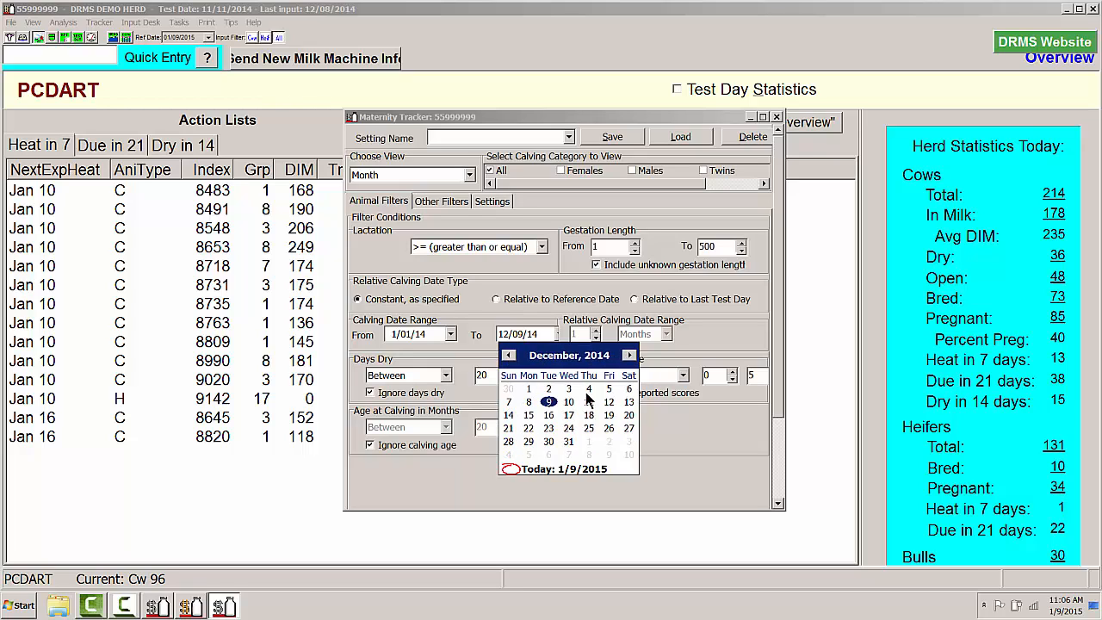
pyautogui.click(568, 441)
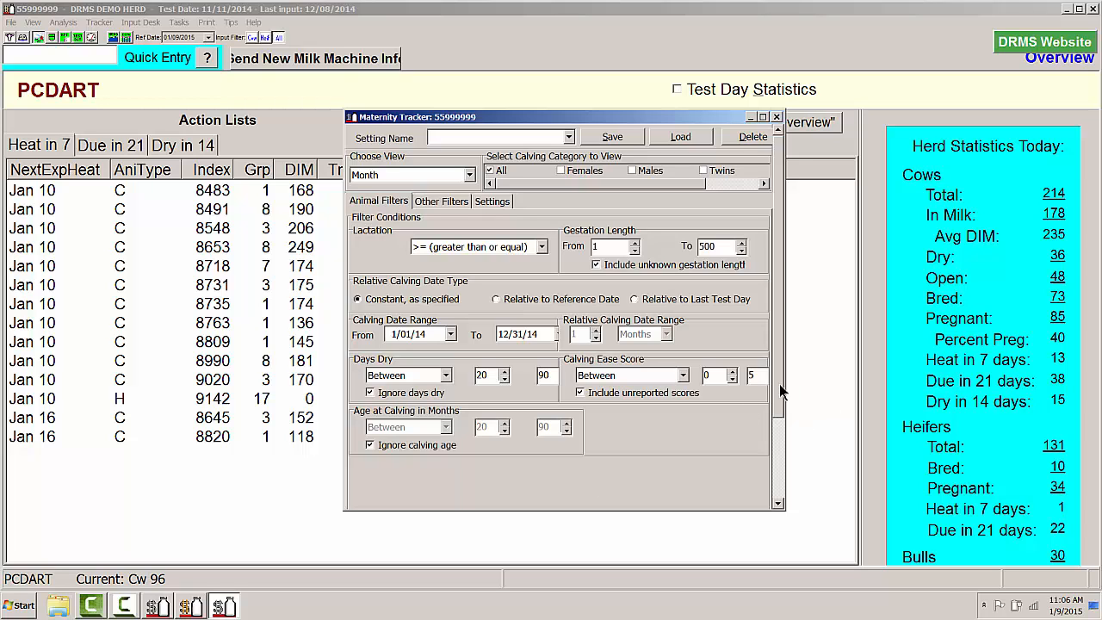
# Preview the monthly report and list the animals behind the % Twins total in a widened window
pyautogui.moveTo(779, 384); pyautogui.dragTo(674, 478)
pyautogui.click(546, 457)
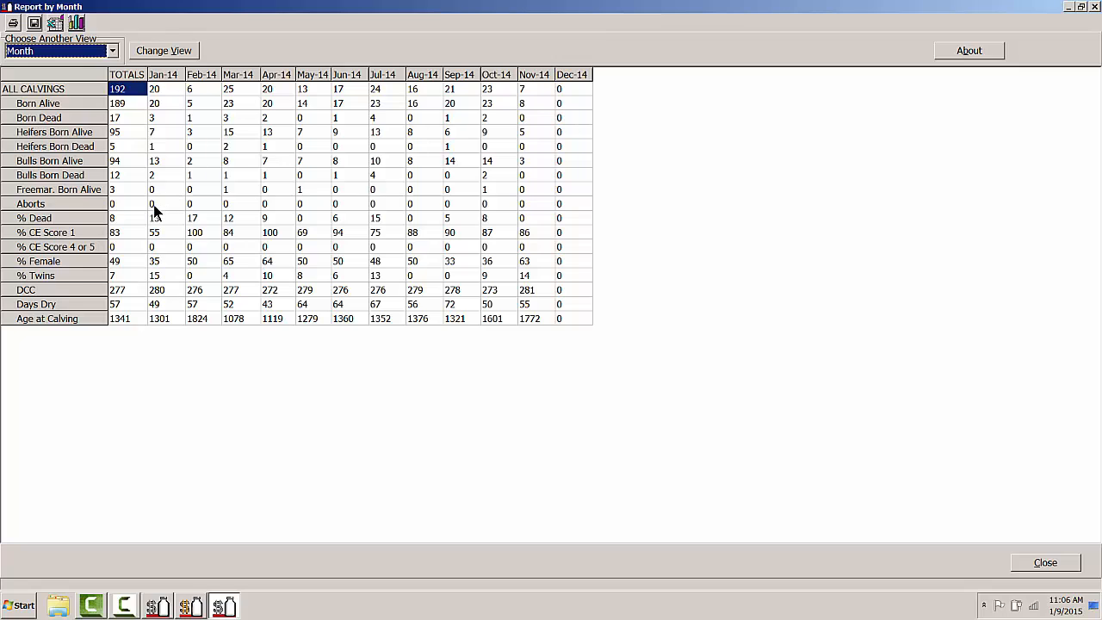
pyautogui.doubleClick(126, 277)
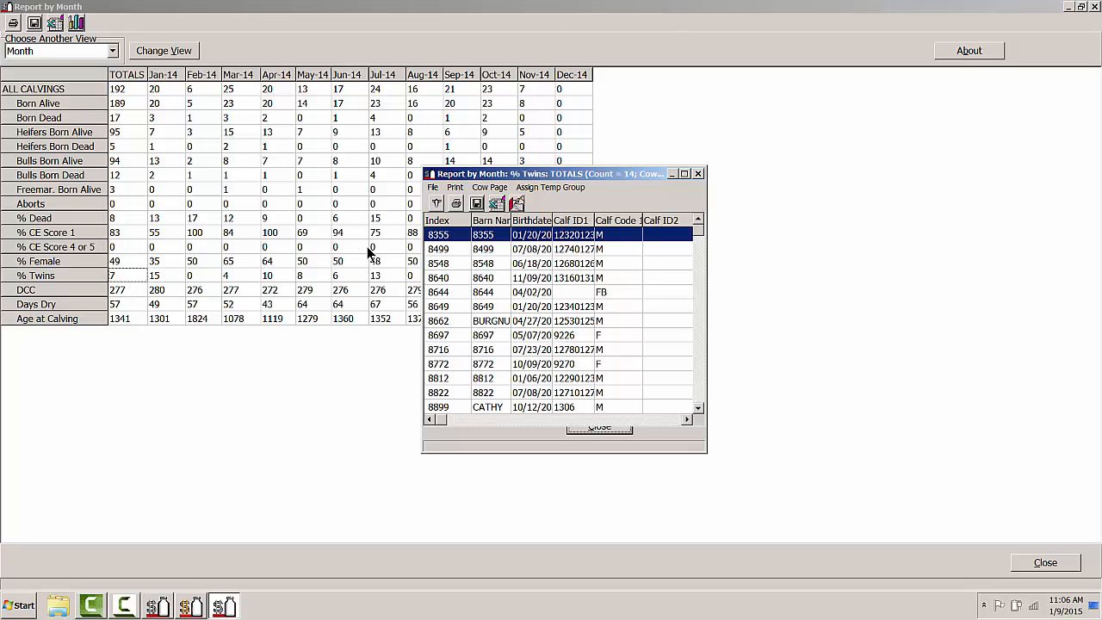
pyautogui.moveTo(704, 279); pyautogui.dragTo(821, 305)
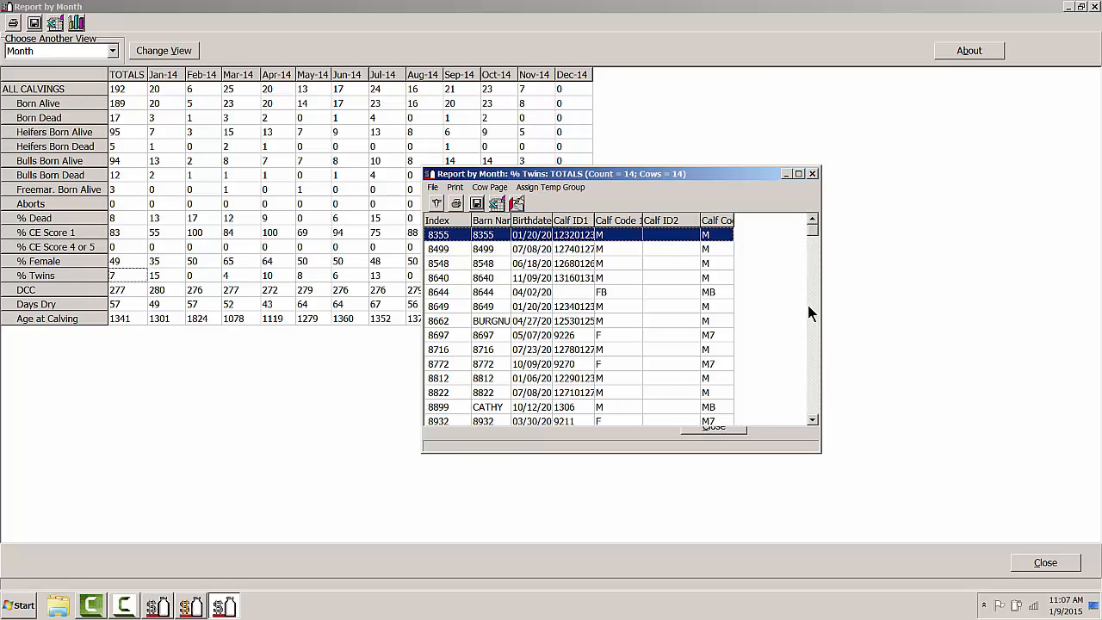
pyautogui.scroll(-1, 807, 385)
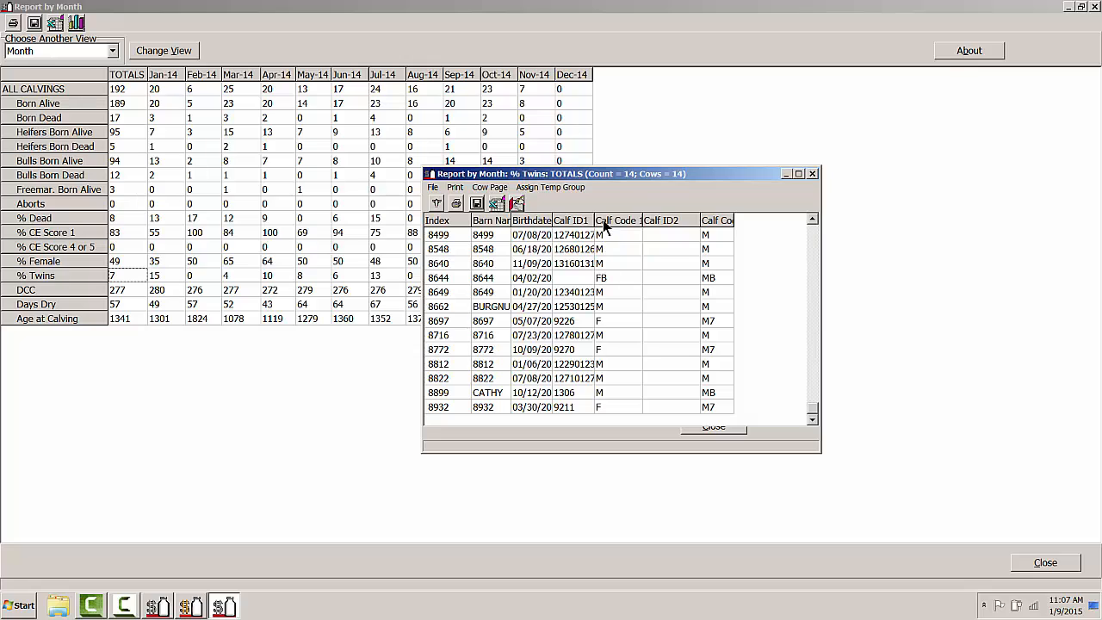
# Assign all the cows in the % Twins list to temp group 66
pyautogui.click(549, 187)
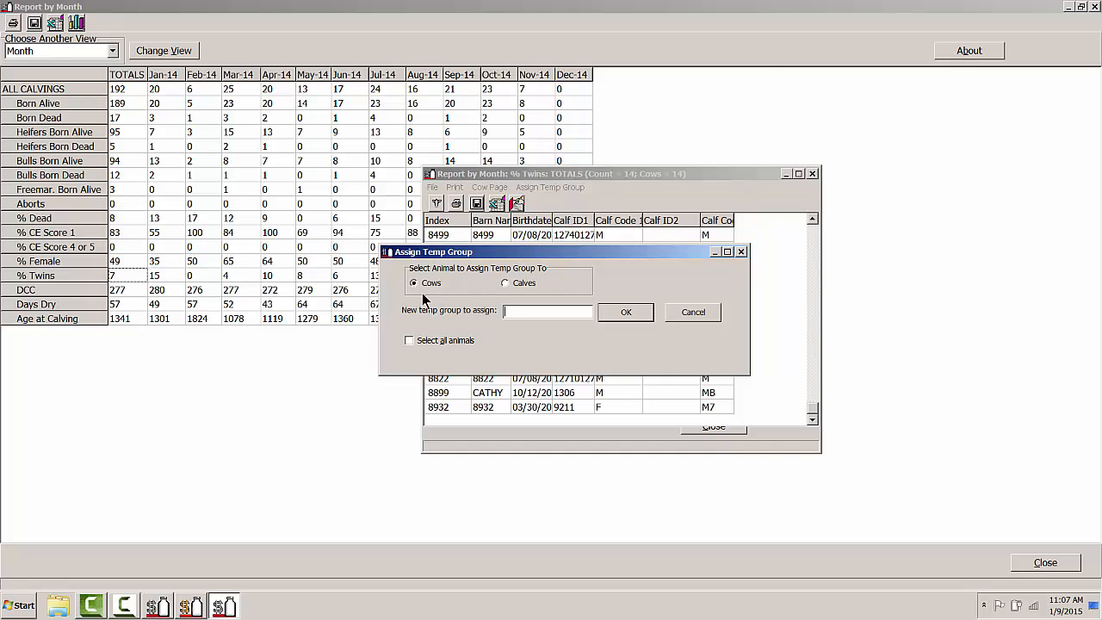
pyautogui.click(409, 341)
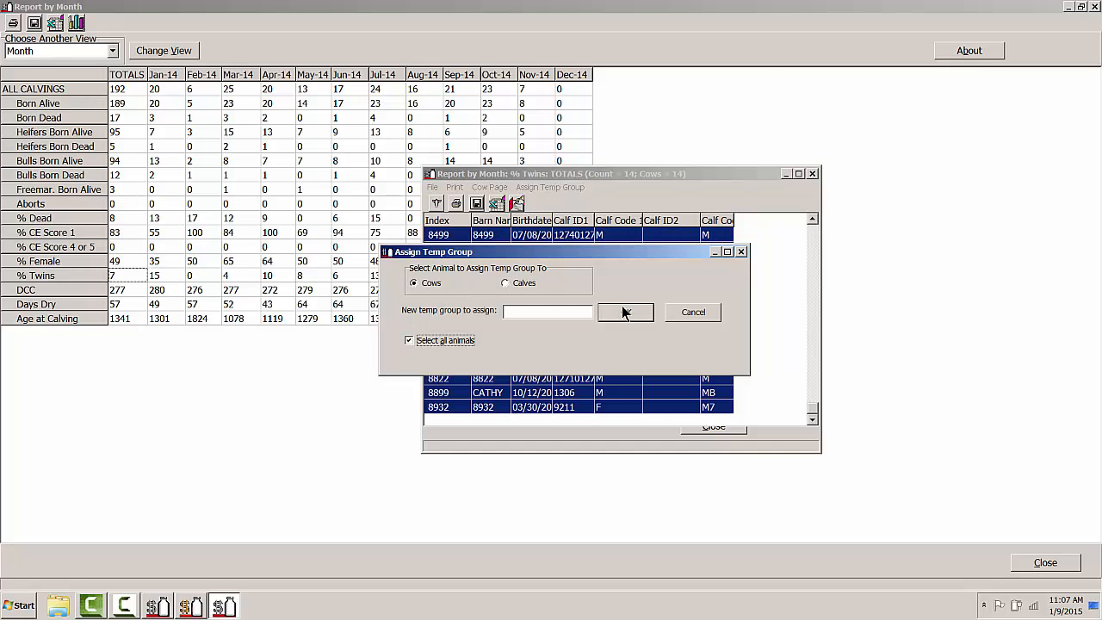
pyautogui.click(563, 313)
pyautogui.write('66')
pyautogui.click(628, 312)
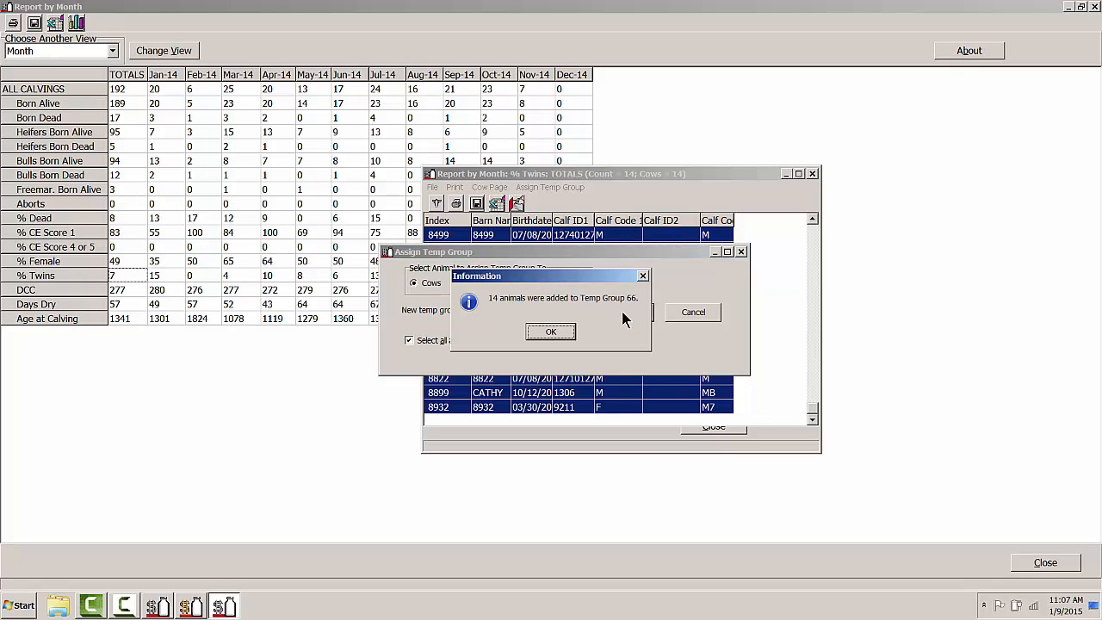
pyautogui.click(558, 337)
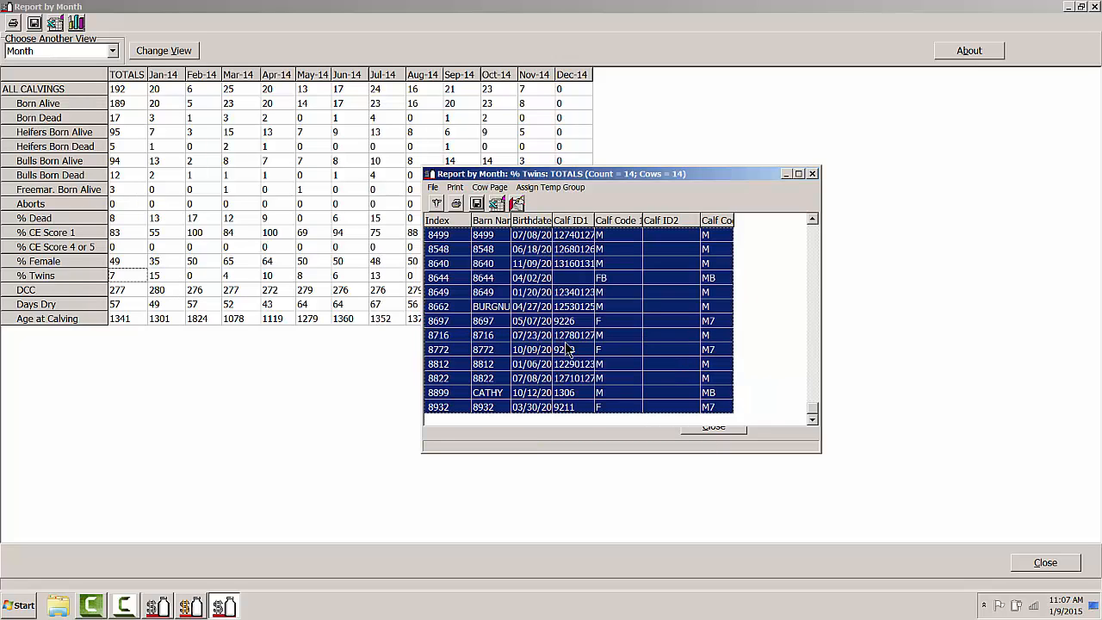